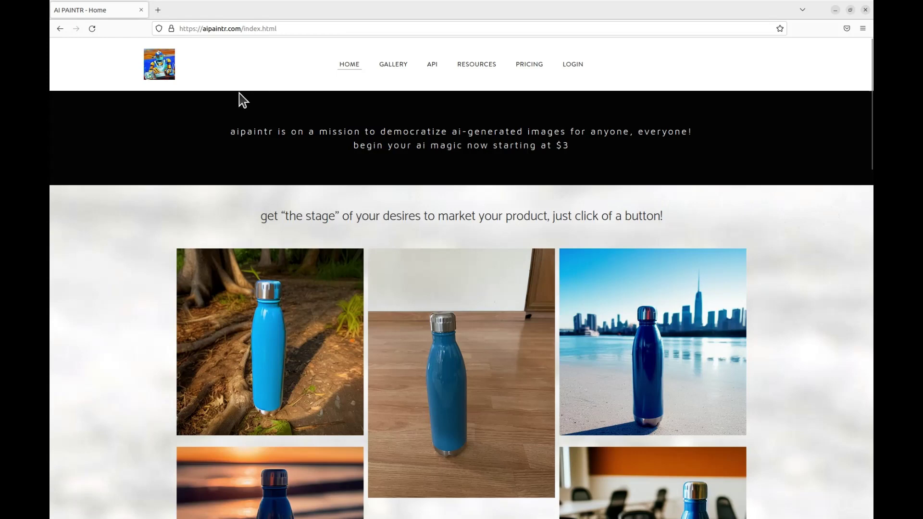
# Step: Scroll through the AI Paintr home page to look over its examples
pyautogui.scroll(-5, 238, 93)
pyautogui.scroll(-12, 239, 93)
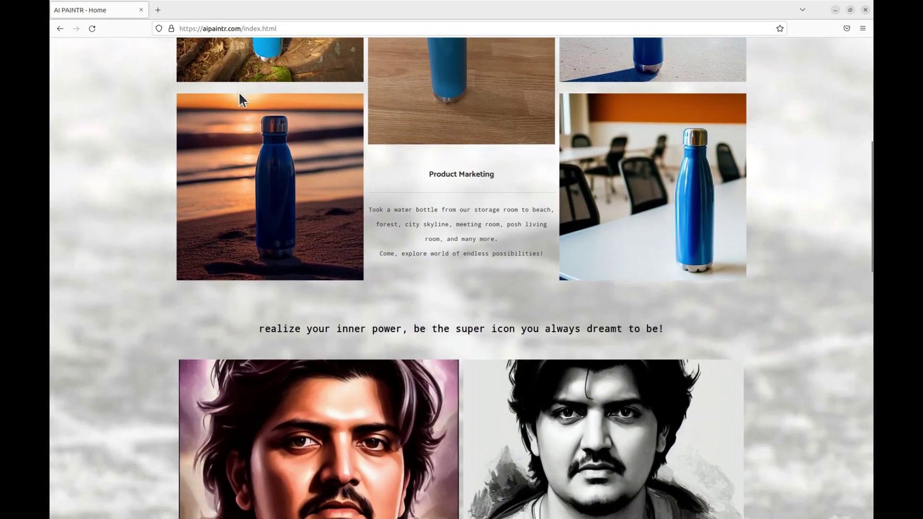
pyautogui.scroll(-9, 240, 95)
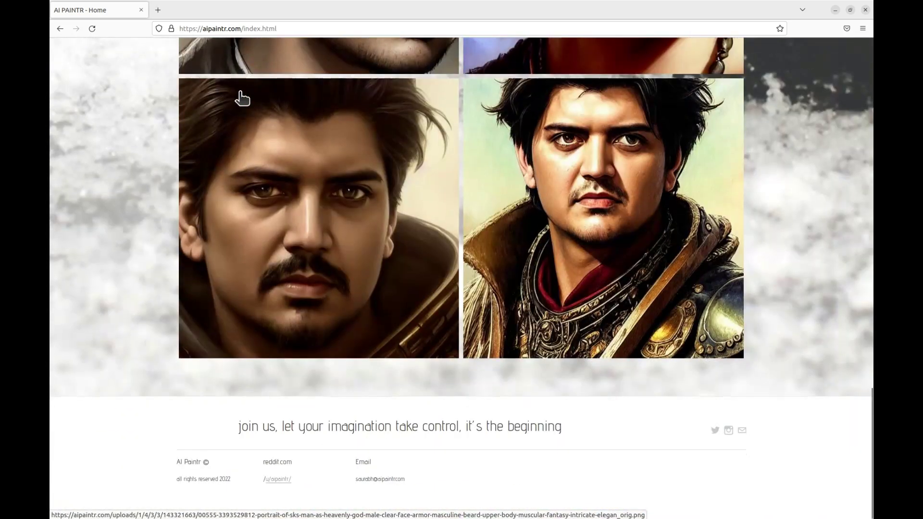
pyautogui.scroll(20, 241, 99)
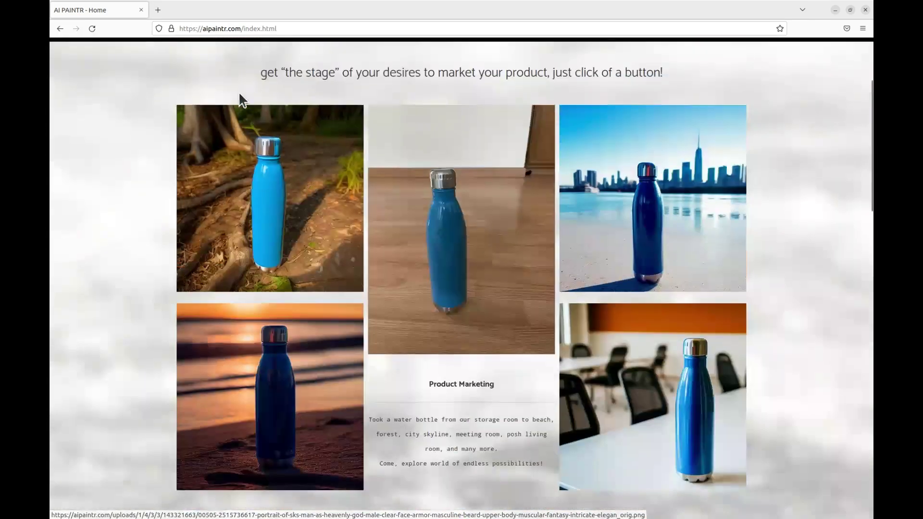
pyautogui.scroll(3, 240, 95)
# Step: Browse the example gallery and pricing pages, then go to the model training app
pyautogui.click(399, 65)
pyautogui.scroll(-8, 681, 182)
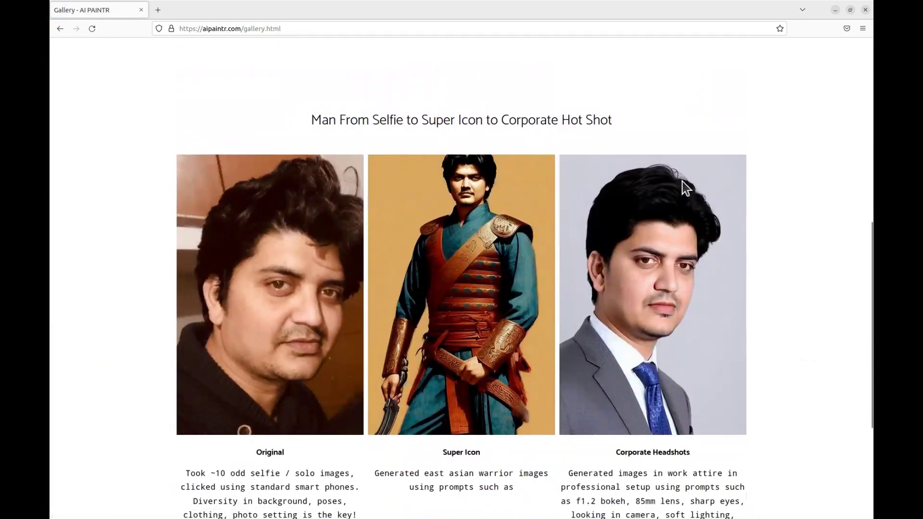
pyautogui.scroll(-4, 686, 187)
pyautogui.scroll(12, 684, 186)
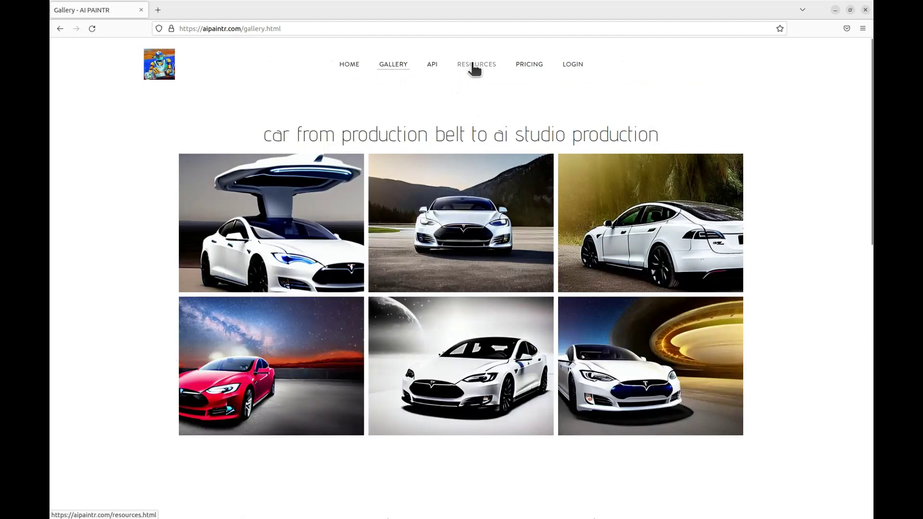
pyautogui.click(514, 65)
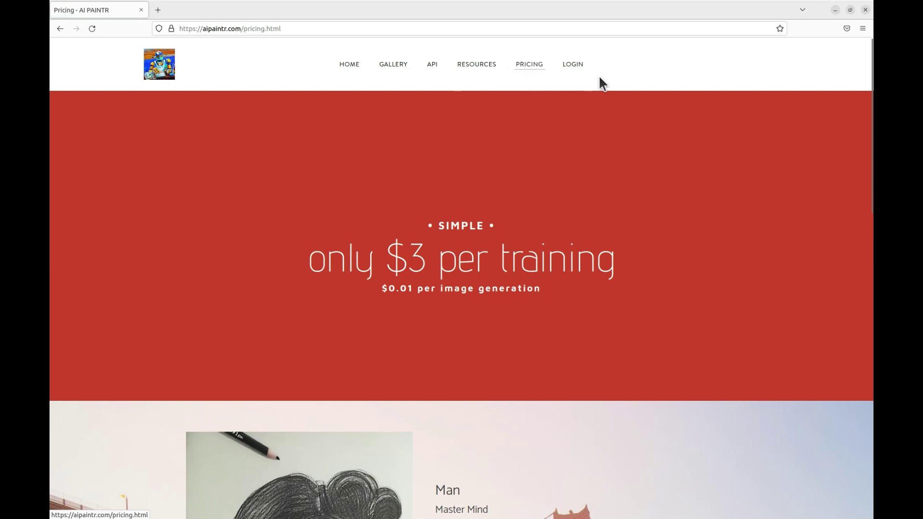
pyautogui.click(579, 65)
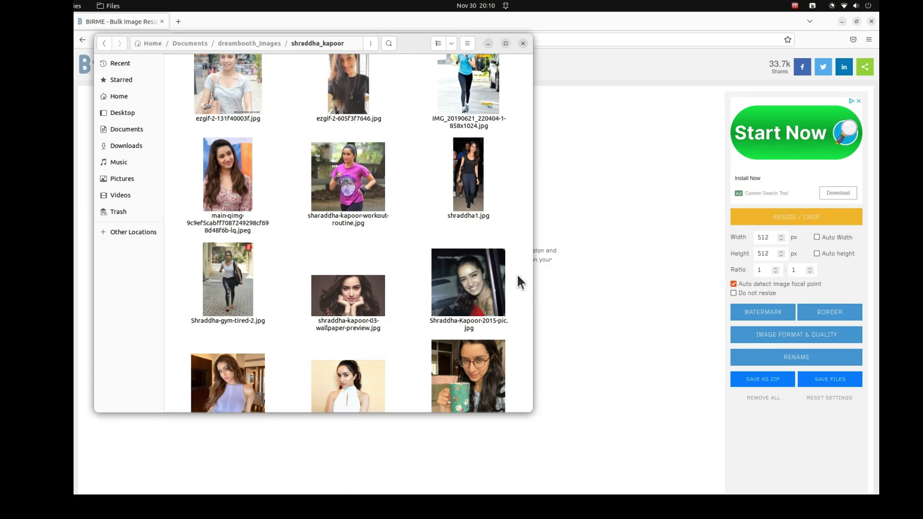
# Step: Select all 28 actress photos in Files and drag them into BIRME
pyautogui.moveTo(408, 37); pyautogui.dragTo(424, 99)
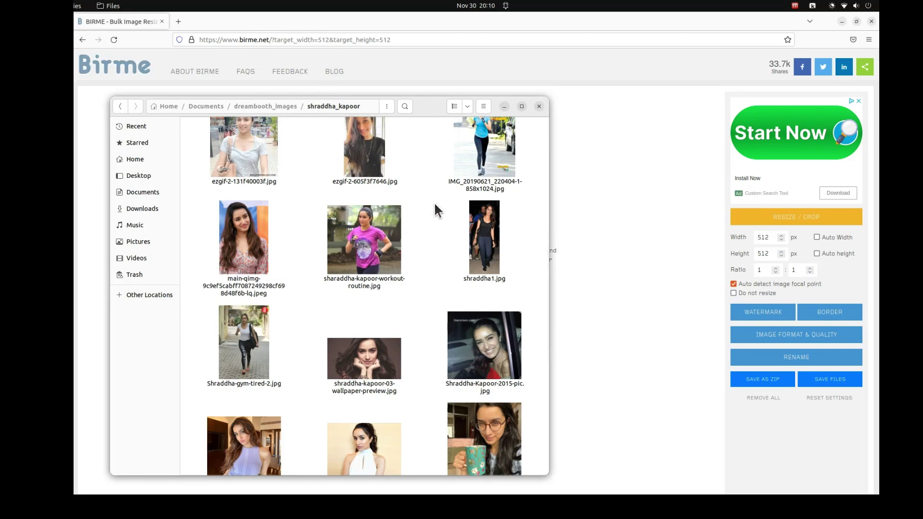
pyautogui.hotkey('ctrl', 'a')
pyautogui.moveTo(478, 153); pyautogui.dragTo(628, 236)
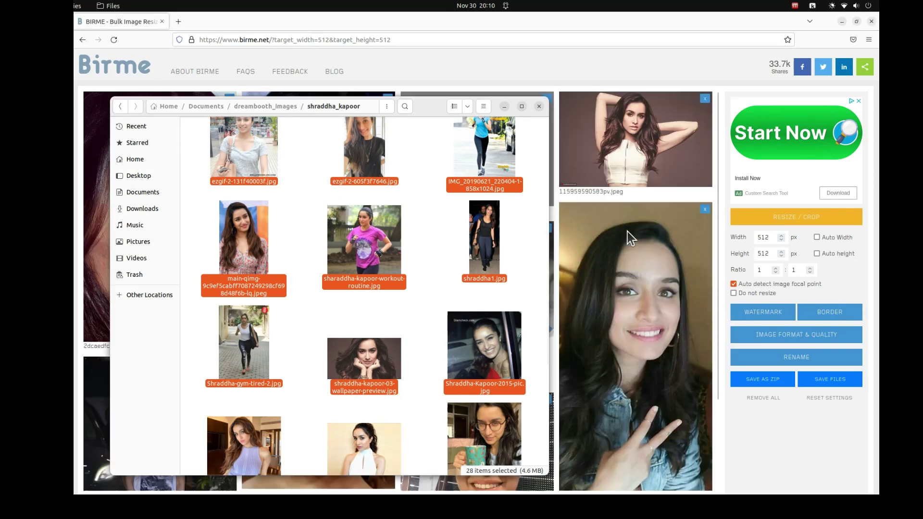
# Step: Reframe the 512×512 crops on four photos and save the set as birme-512x512.zip
pyautogui.click(555, 209)
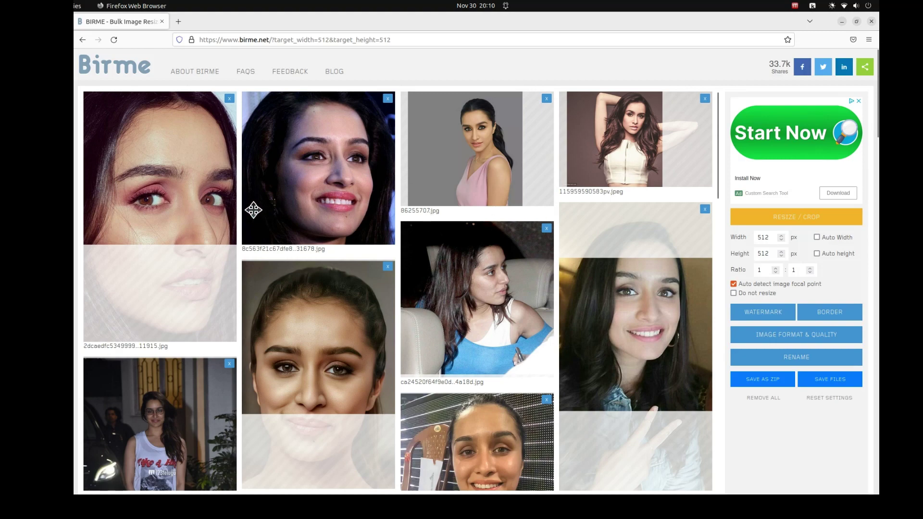
pyautogui.moveTo(191, 194); pyautogui.dragTo(181, 298)
pyautogui.scroll(-10, 373, 354)
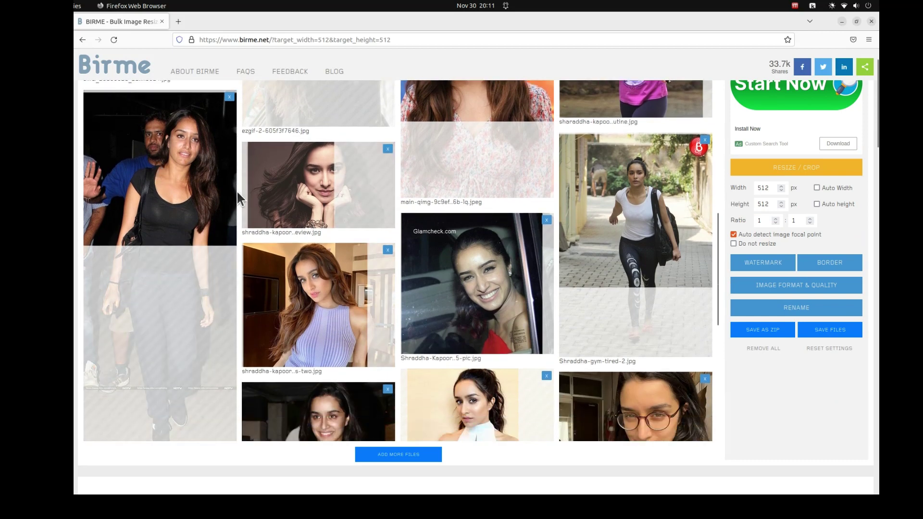
pyautogui.moveTo(309, 203); pyautogui.dragTo(342, 206)
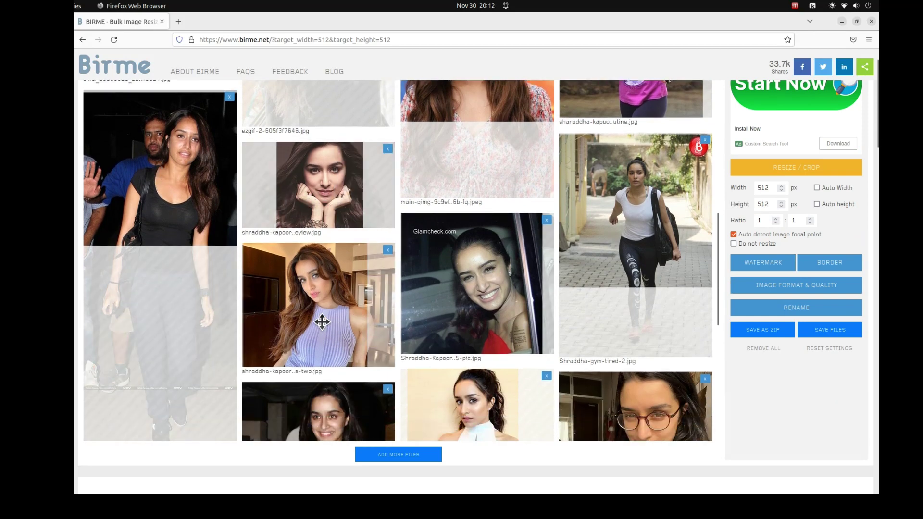
pyautogui.moveTo(334, 322); pyautogui.dragTo(354, 319)
pyautogui.moveTo(663, 233); pyautogui.dragTo(664, 256)
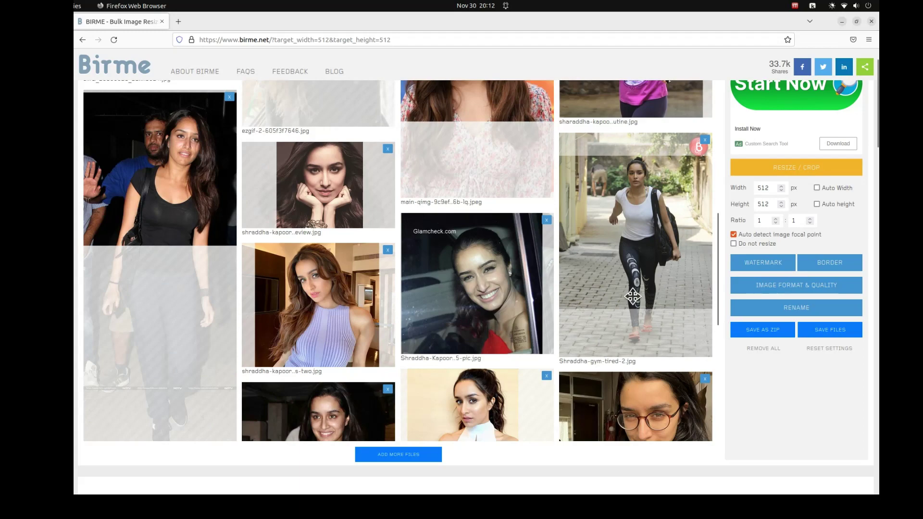
pyautogui.scroll(10, 726, 322)
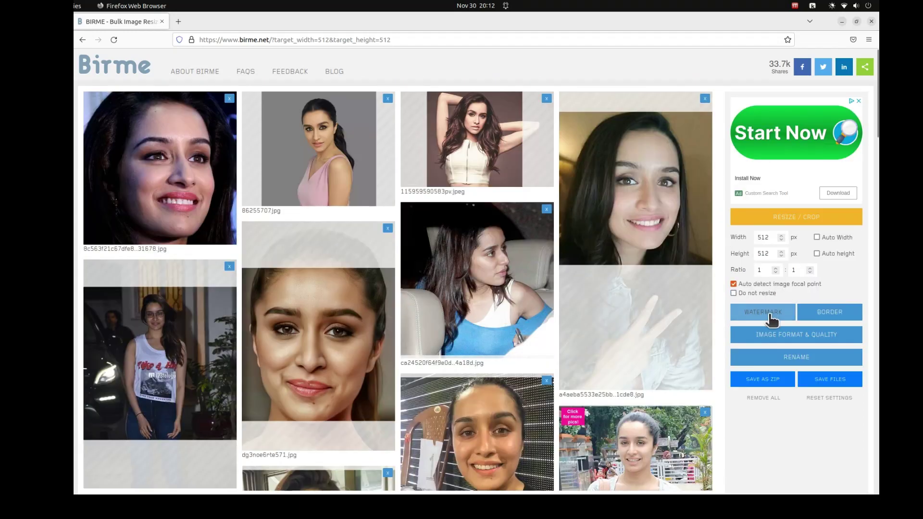
pyautogui.click(762, 381)
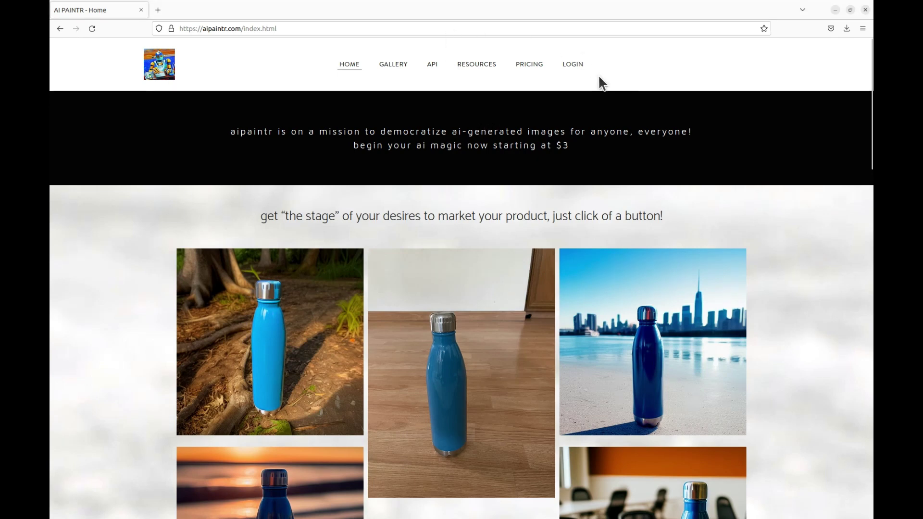
# Step: Name the DreamBooth training job after the actress with '2700 steps'
pyautogui.click(573, 68)
pyautogui.click(530, 109)
pyautogui.write('shradd')
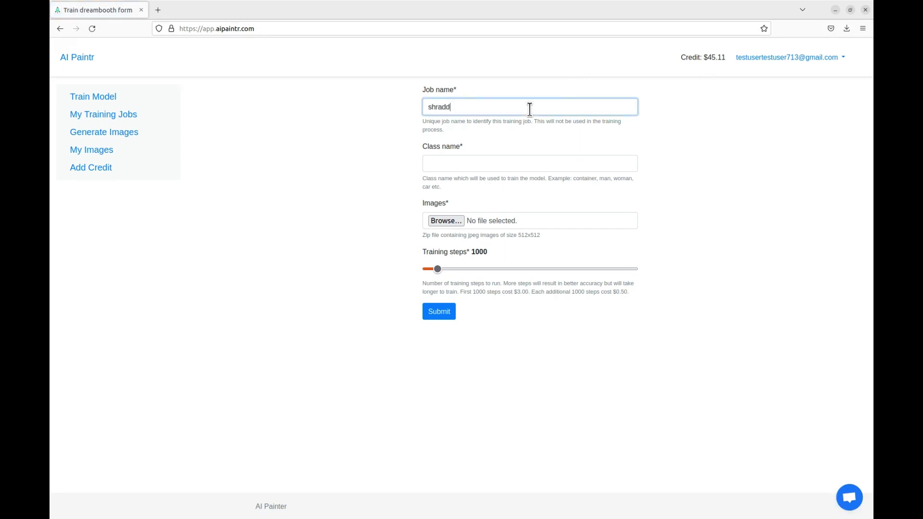
pyautogui.write('aha kapoor 2700 steps')
# Step: Set the class name to 'woman' and the training steps to 2700
pyautogui.click(577, 163)
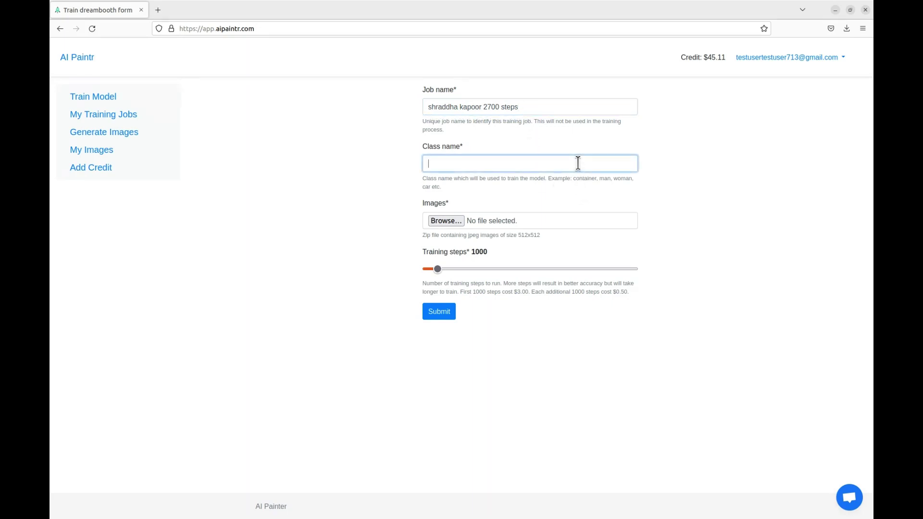
pyautogui.write('woman')
pyautogui.click(568, 204)
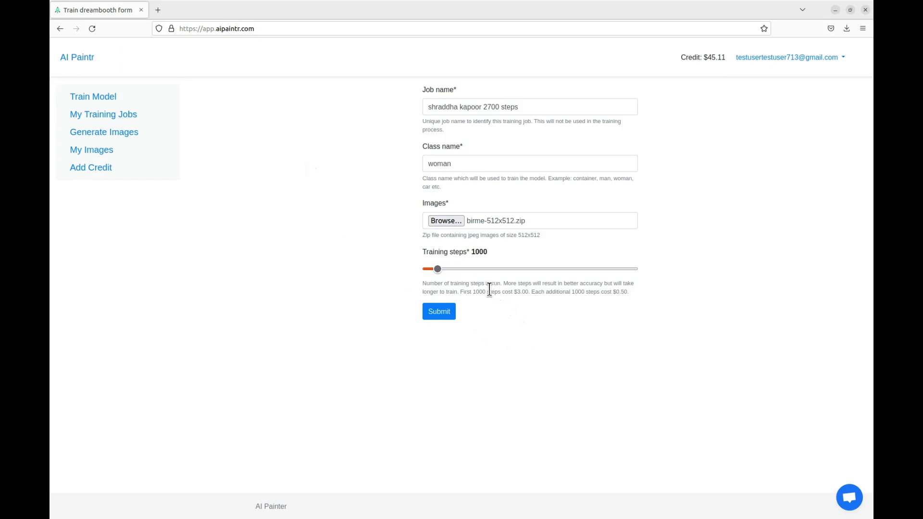
pyautogui.click(476, 268)
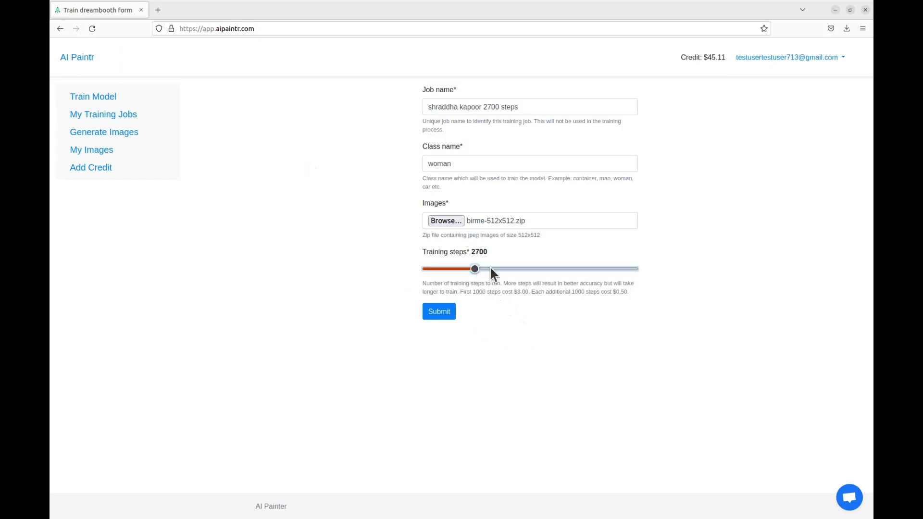
pyautogui.click(496, 323)
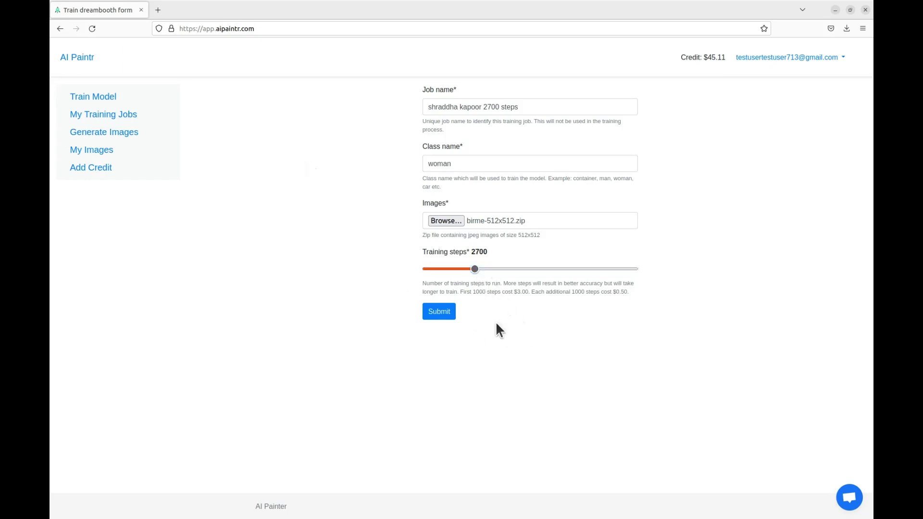
# Step: Submit the training job and accept the $4 training cost
pyautogui.click(439, 313)
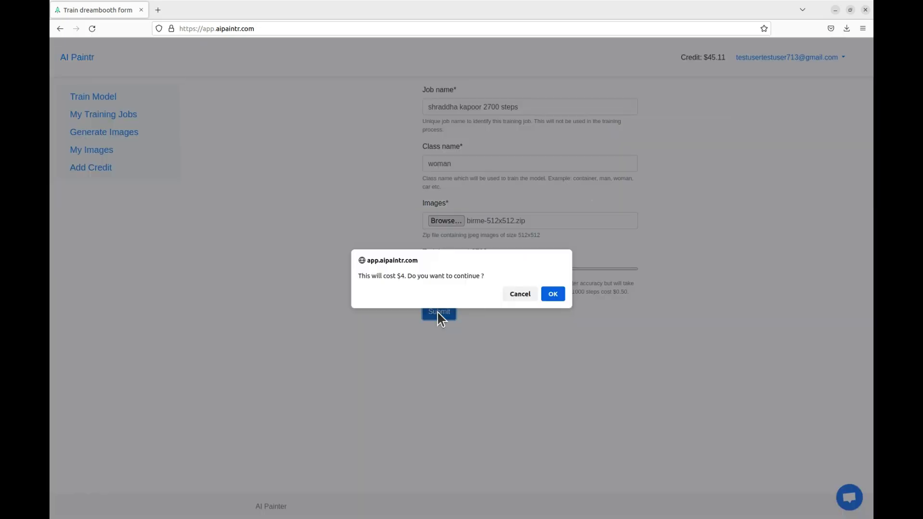
pyautogui.click(554, 294)
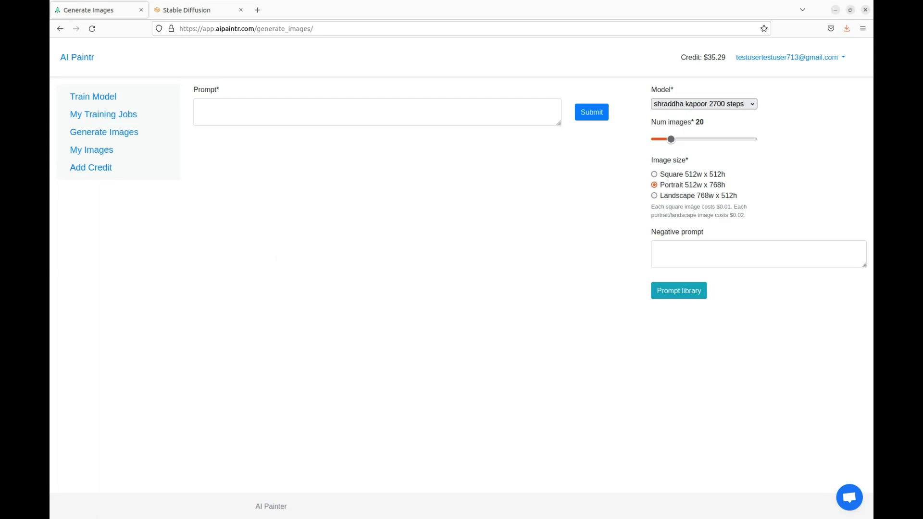
# Step: Paste the Santa-outfit Christmas-tree prompt, generate 20 portraits and review them
pyautogui.click(260, 111)
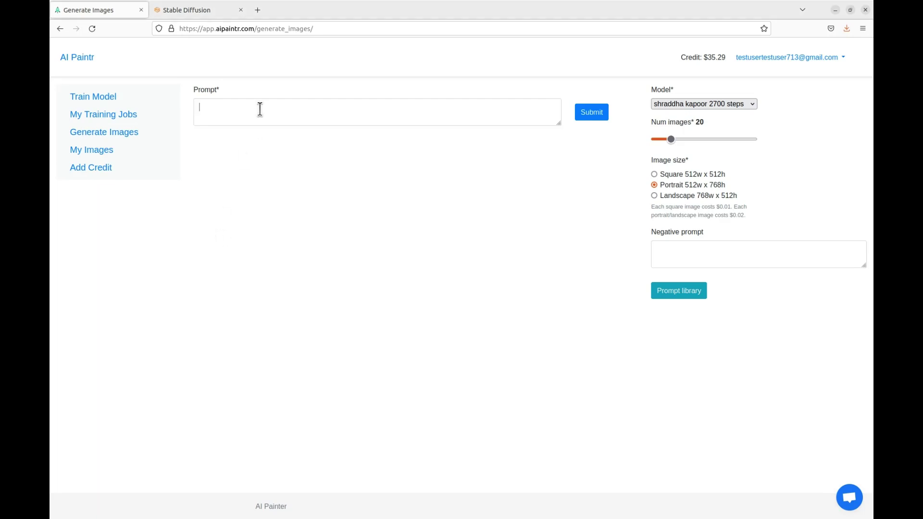
pyautogui.write('a close up portrait of sks woman wearing santa claus clothes and a hat with fluffy trim,red lips,  Christmas tree, highly detailed, by greg rutkowski')
pyautogui.click(466, 215)
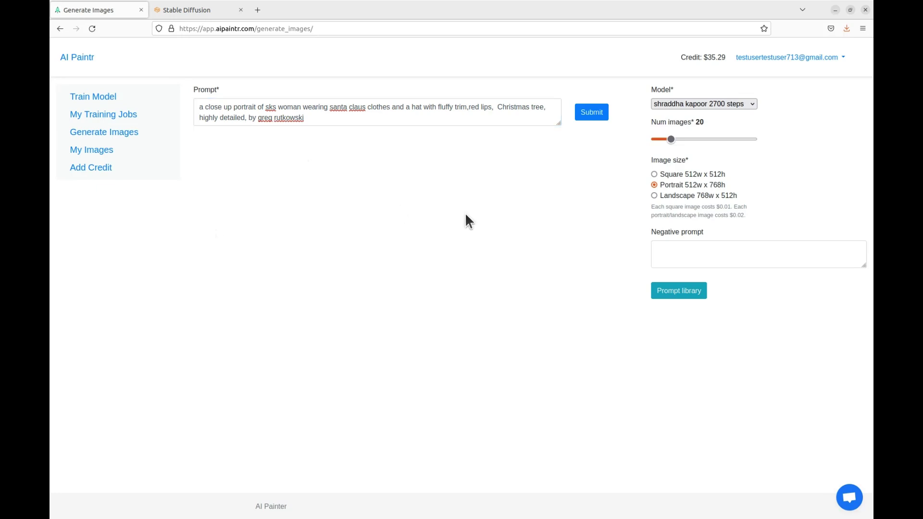
pyautogui.click(592, 113)
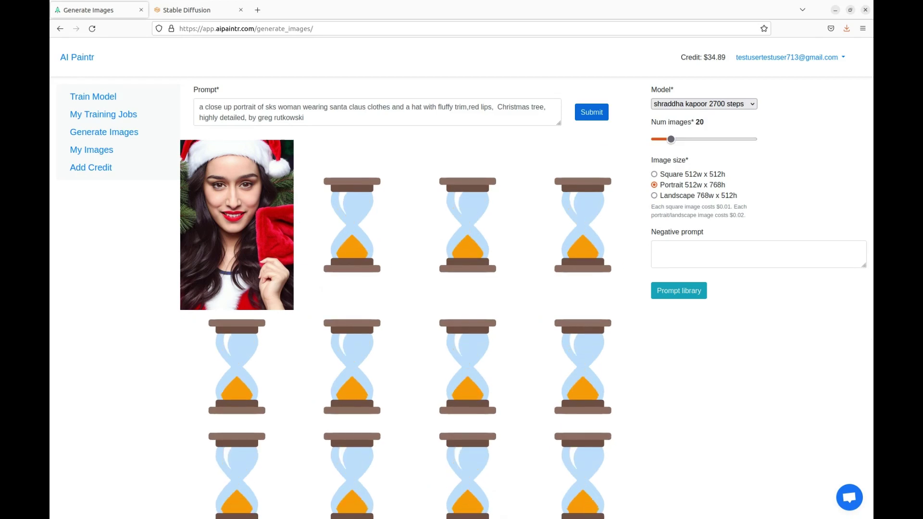
pyautogui.scroll(-5, 605, 257)
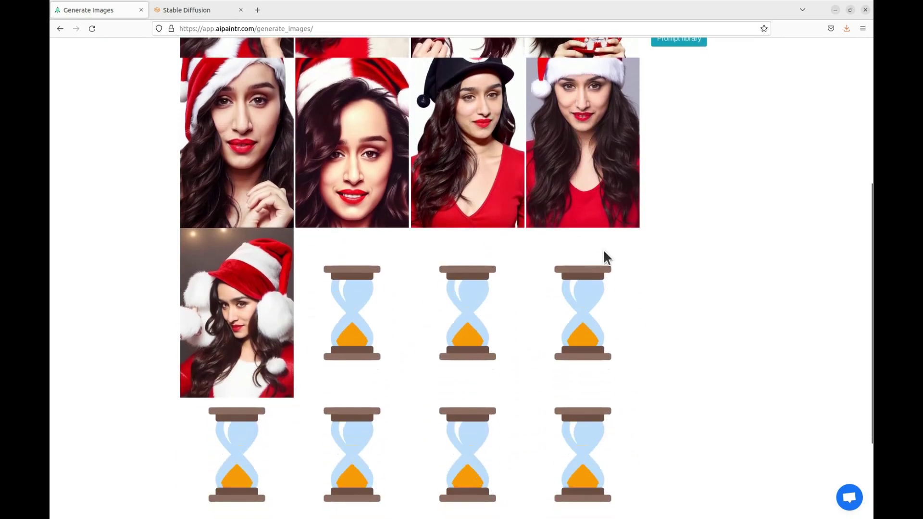
pyautogui.scroll(-2, 604, 252)
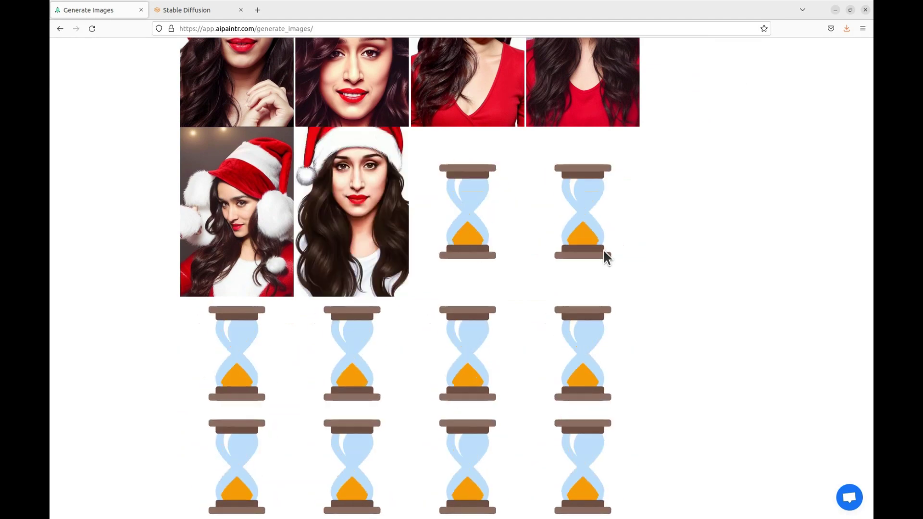
pyautogui.scroll(-3, 603, 250)
pyautogui.scroll(1, 603, 249)
pyautogui.scroll(-1, 607, 258)
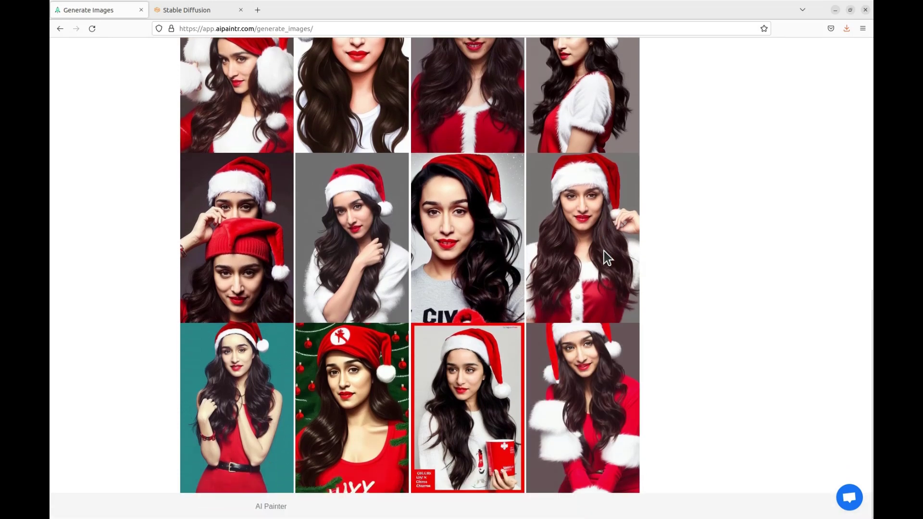
pyautogui.scroll(10, 607, 258)
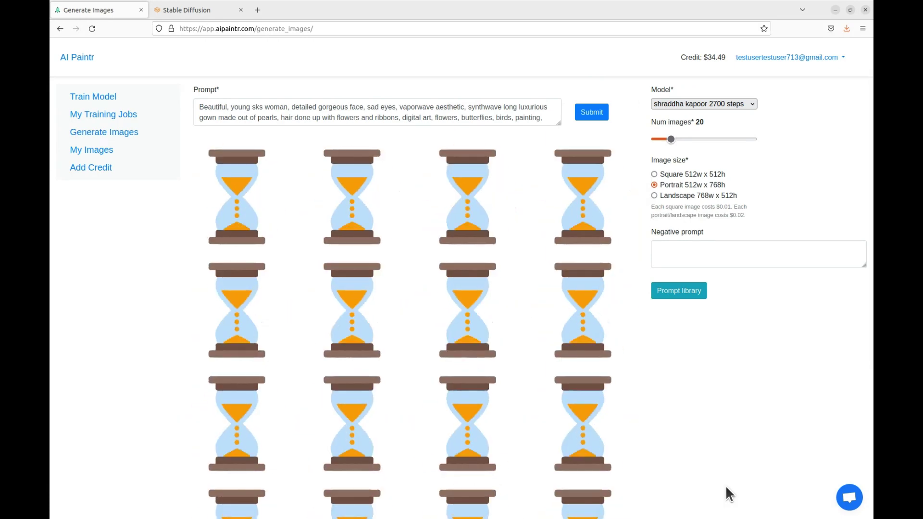
# Step: Scroll down to view the portraits framed by pink flowers
pyautogui.scroll(-5, 638, 427)
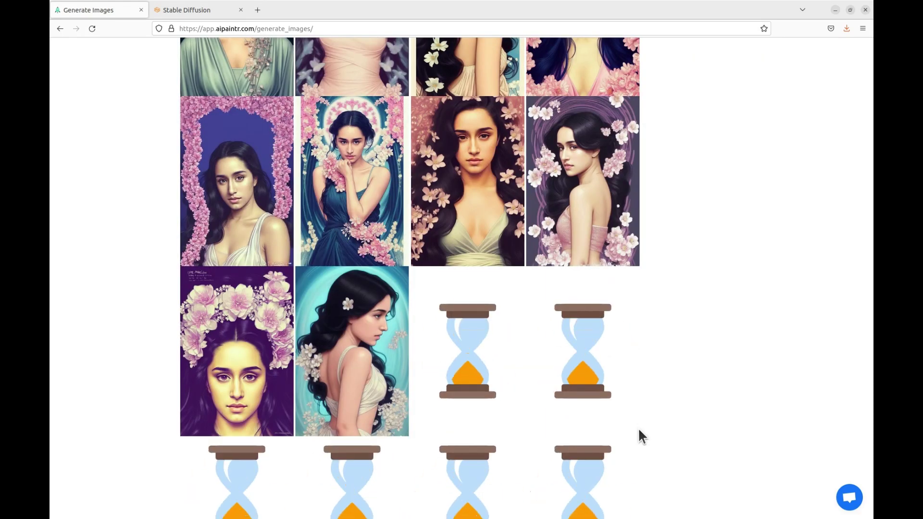
pyautogui.scroll(-2, 682, 419)
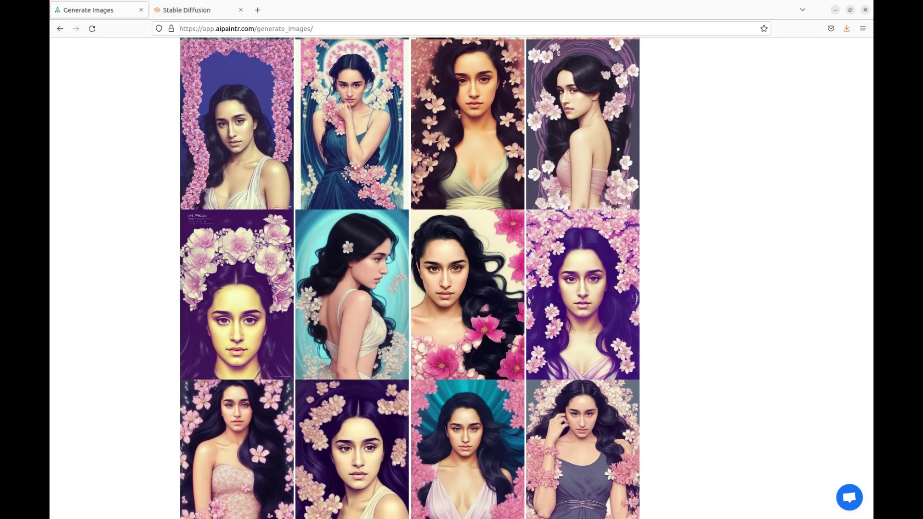
# Step: Generate the vibrant 3D rendered character portraits and scroll through the grid
pyautogui.click(592, 112)
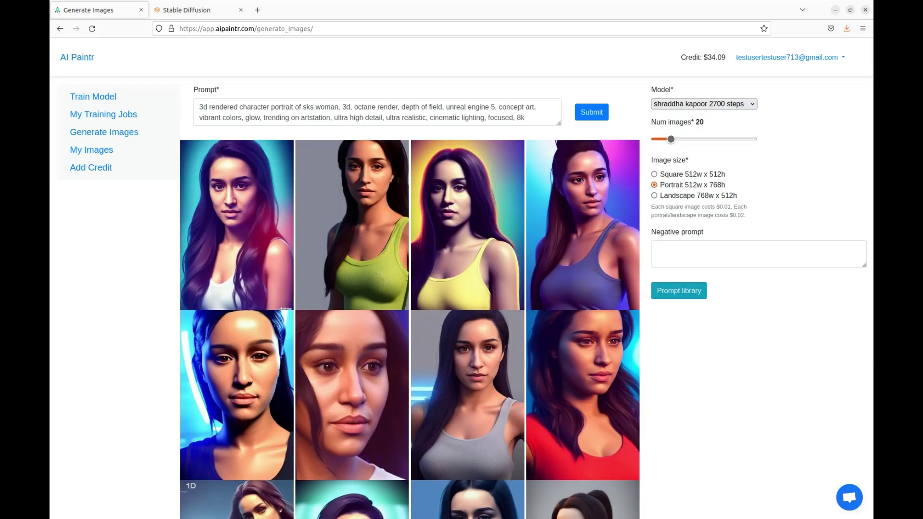
pyautogui.scroll(-10, 788, 328)
pyautogui.scroll(-1, 532, 267)
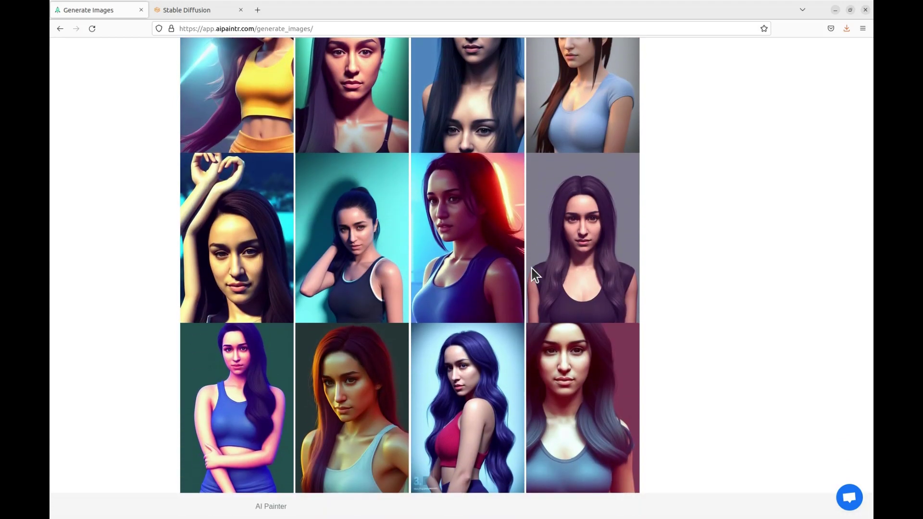
pyautogui.scroll(9, 532, 269)
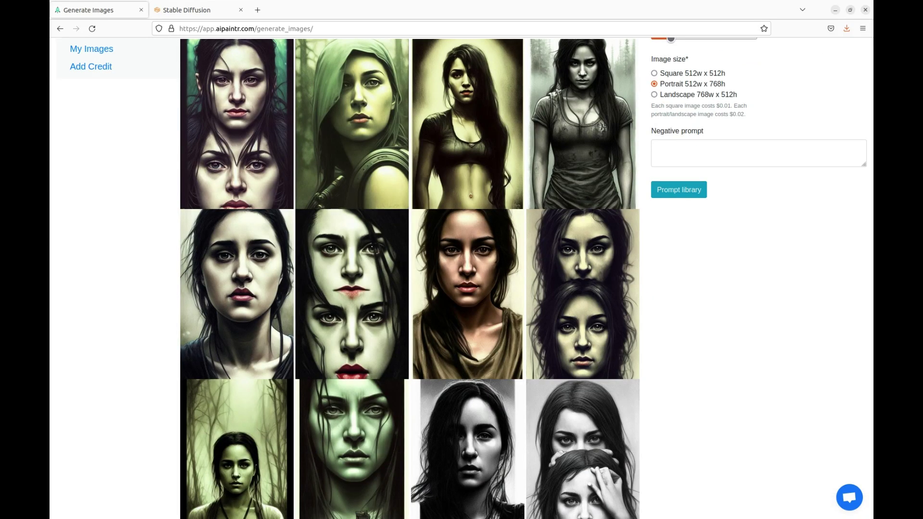
# Step: Scroll through the dark horror-witch portraits in green and greyscale tones
pyautogui.scroll(-6, 533, 270)
pyautogui.scroll(-3, 533, 269)
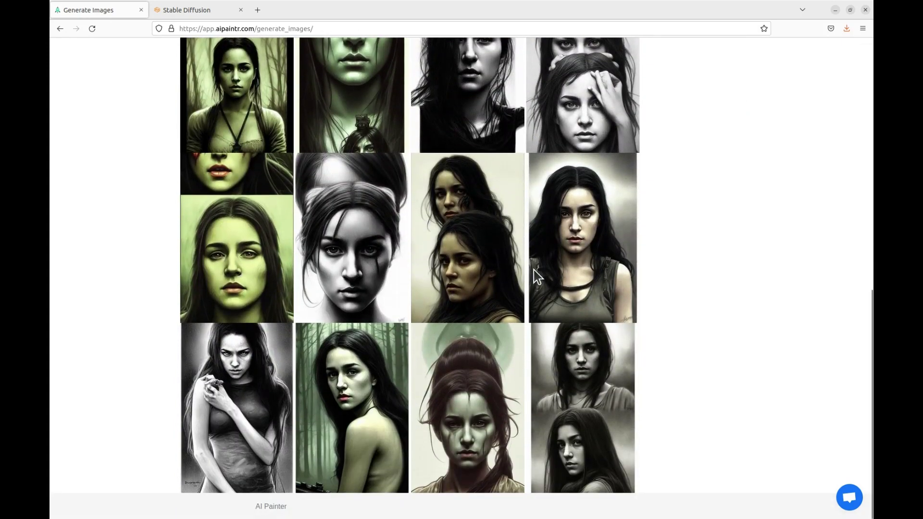
pyautogui.scroll(5, 533, 270)
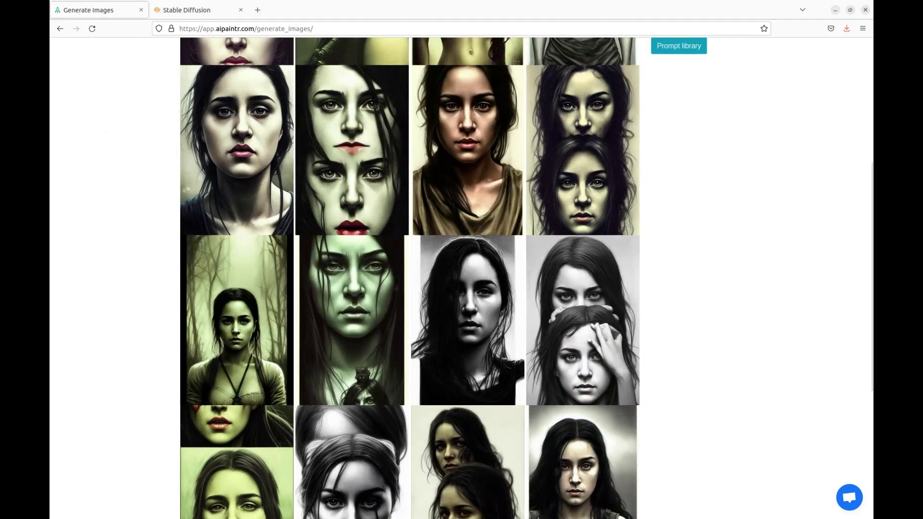